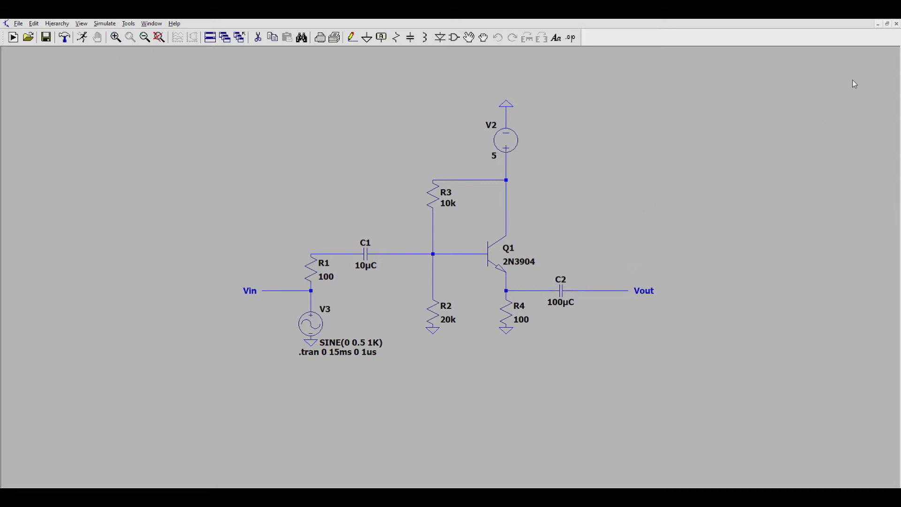
Switch from the LTspice emitter-follower schematic to the Word document with the gm = 990mS calculations
{"action": "key", "text": "alt+Tab"}
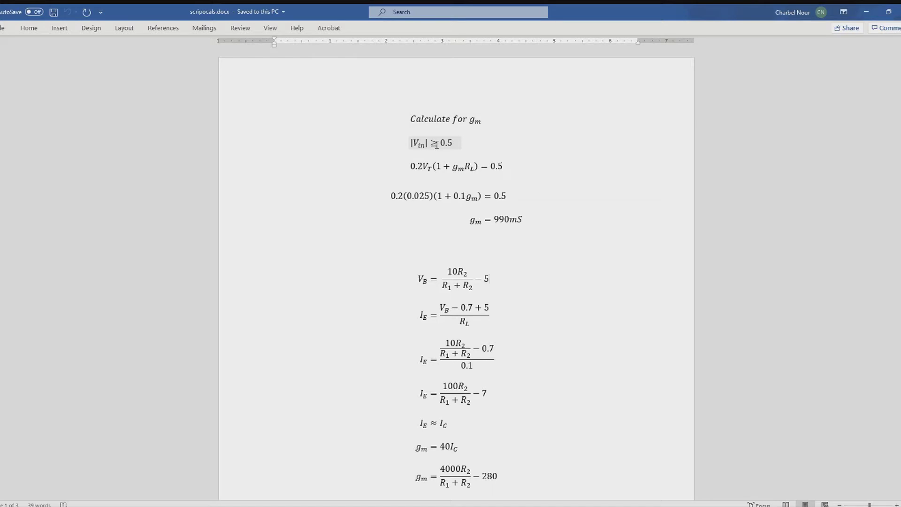
{"action": "left_click_drag", "start_coordinate": [452, 145], "coordinate": [412, 145]}
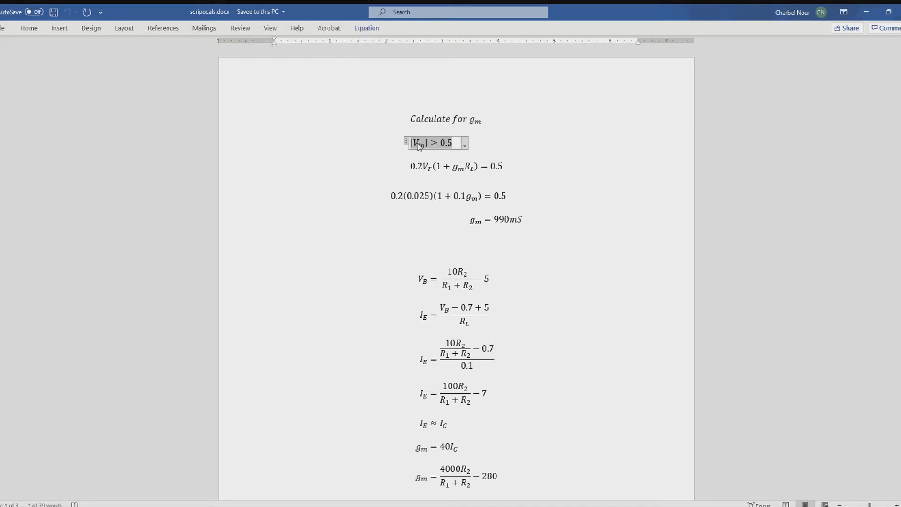
{"action": "left_click", "coordinate": [445, 146]}
{"action": "left_click", "coordinate": [416, 168]}
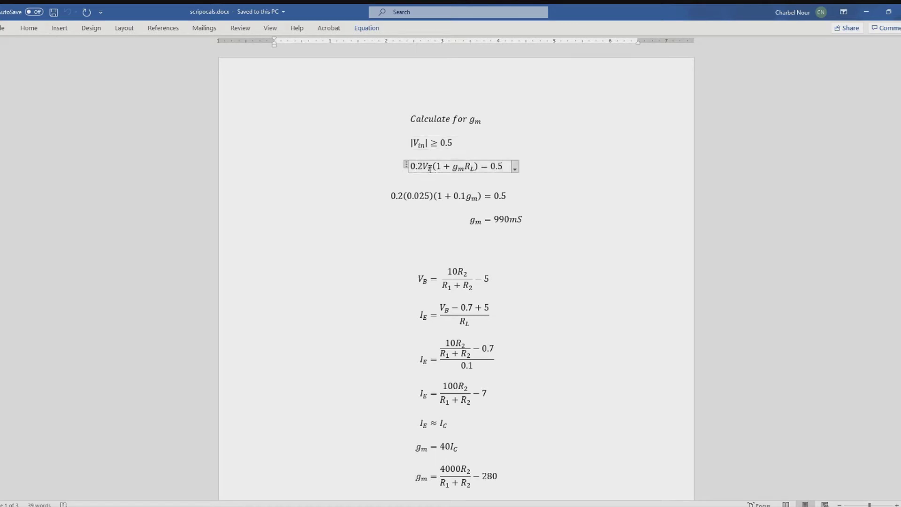
{"action": "left_click_drag", "start_coordinate": [421, 168], "coordinate": [433, 169]}
{"action": "left_click", "coordinate": [471, 167]}
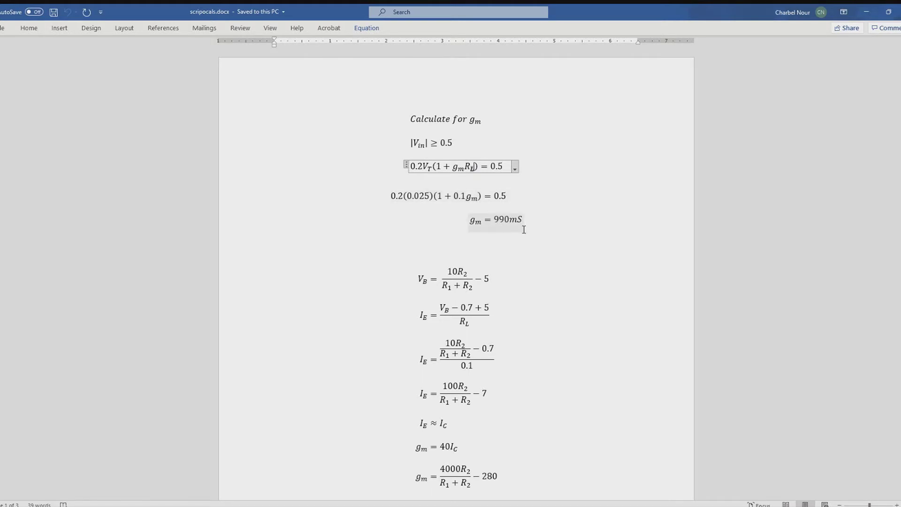
{"action": "scroll", "coordinate": [481, 225], "scroll_direction": "down", "scroll_amount": 4}
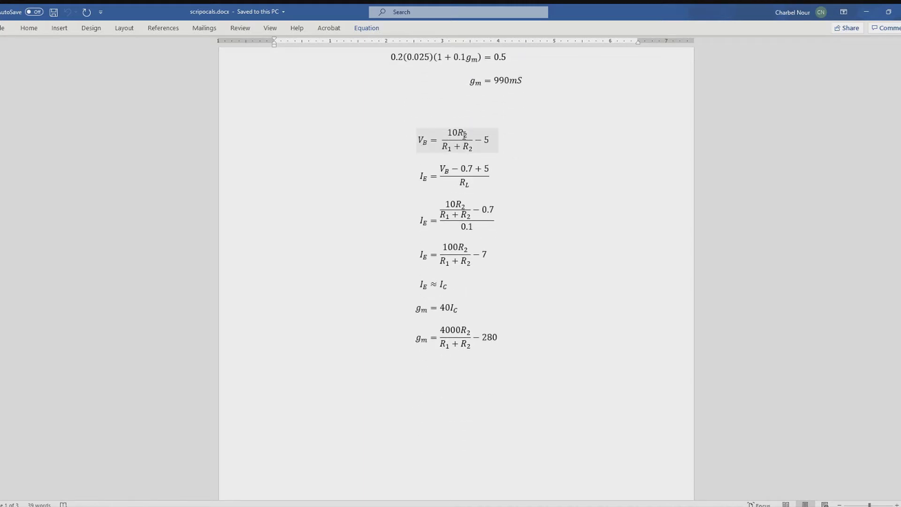
{"action": "left_click", "coordinate": [464, 136]}
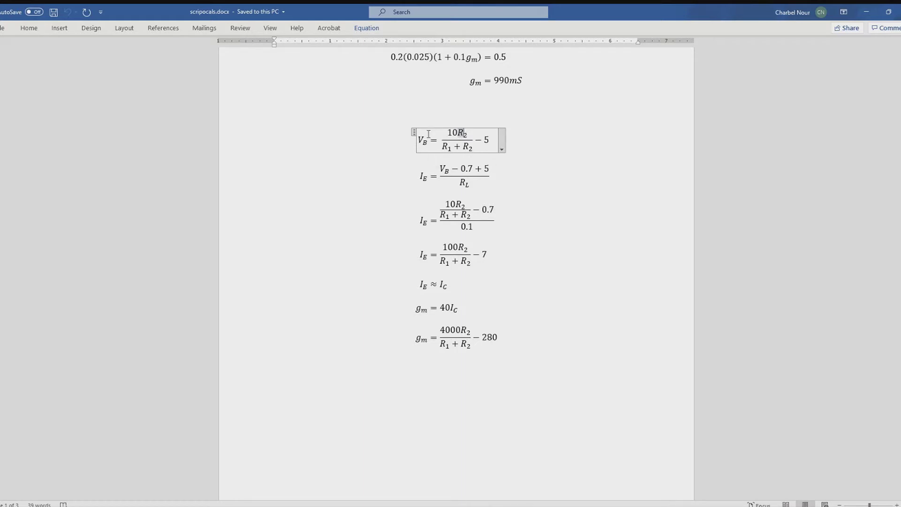
{"action": "double_click", "coordinate": [426, 181]}
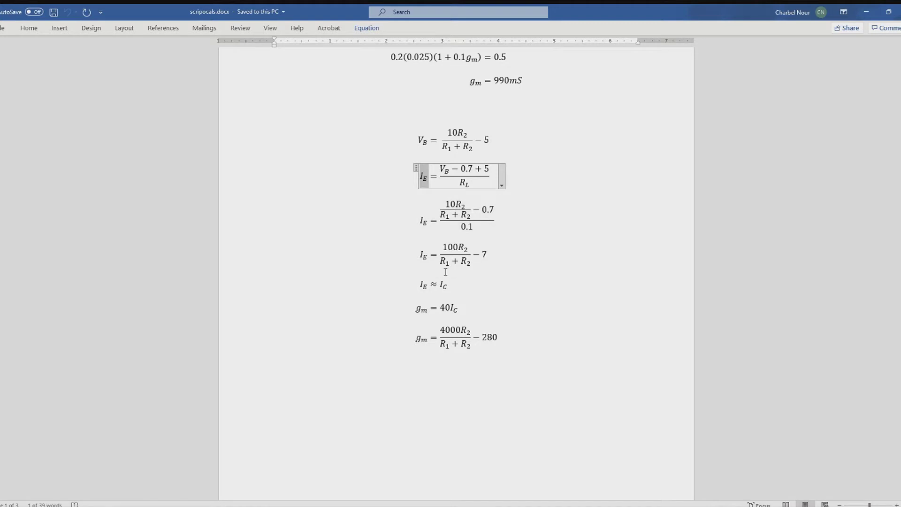
{"action": "double_click", "coordinate": [448, 286]}
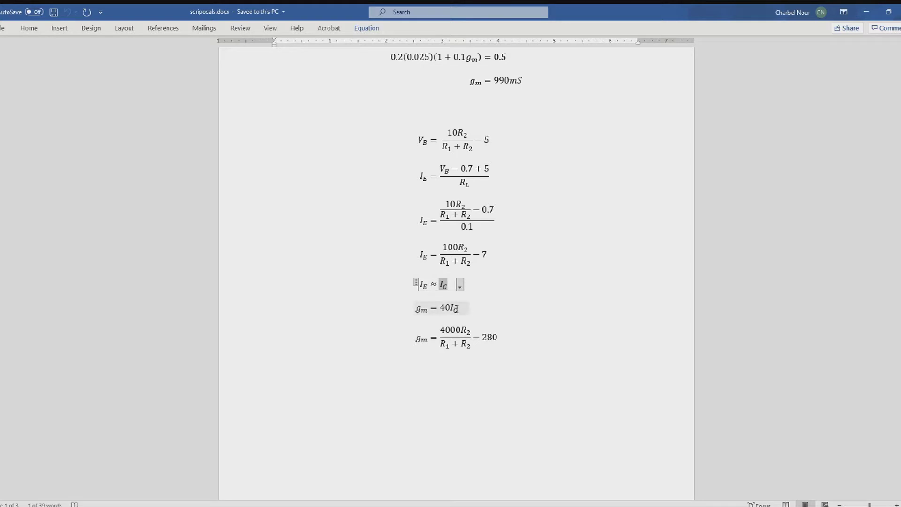
{"action": "left_click_drag", "start_coordinate": [458, 309], "coordinate": [418, 305]}
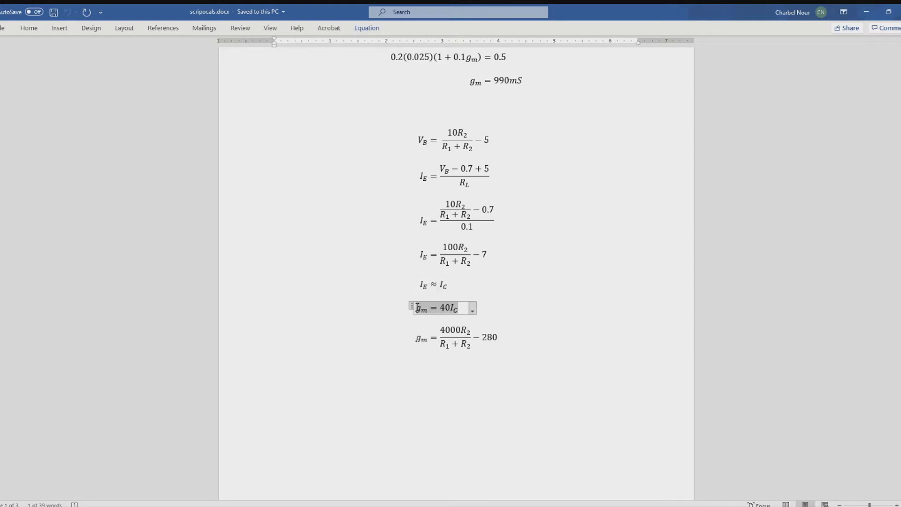
{"action": "left_click", "coordinate": [461, 314]}
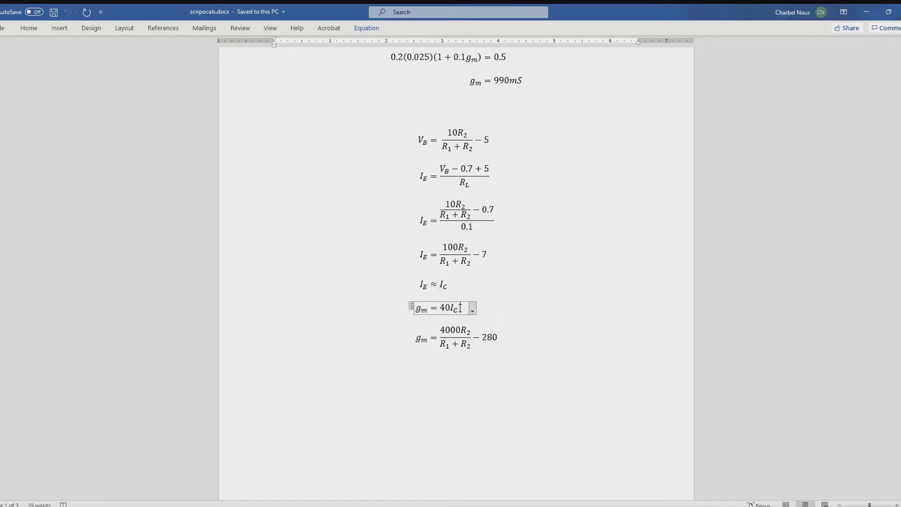
{"action": "left_click_drag", "start_coordinate": [425, 257], "coordinate": [488, 259]}
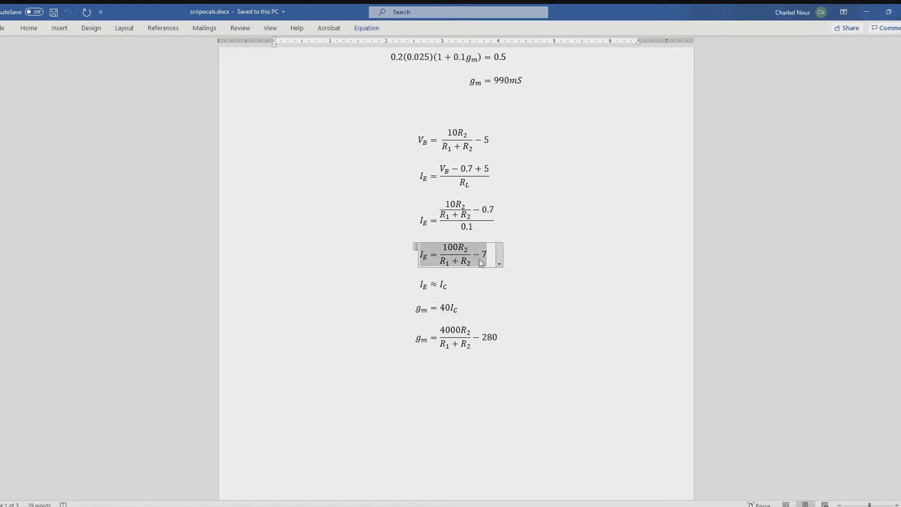
{"action": "double_click", "coordinate": [454, 308]}
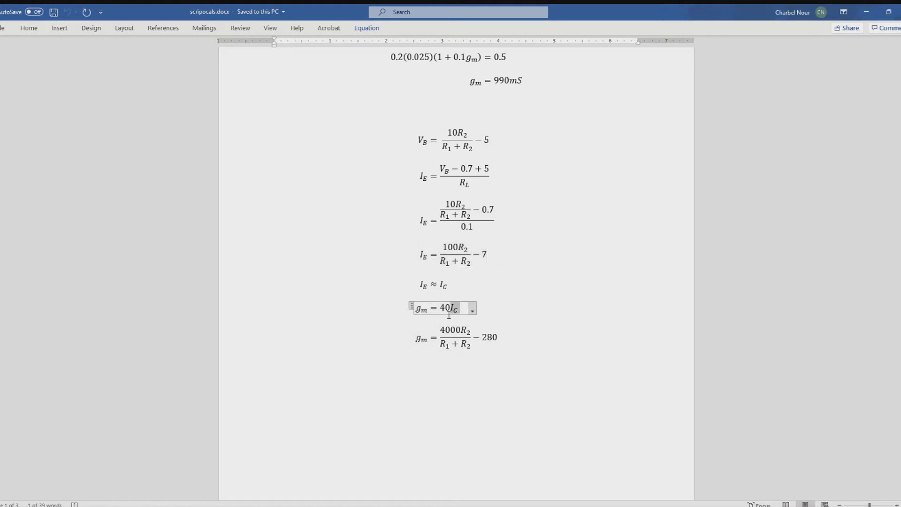
{"action": "scroll", "coordinate": [465, 338], "scroll_direction": "down", "scroll_amount": 2}
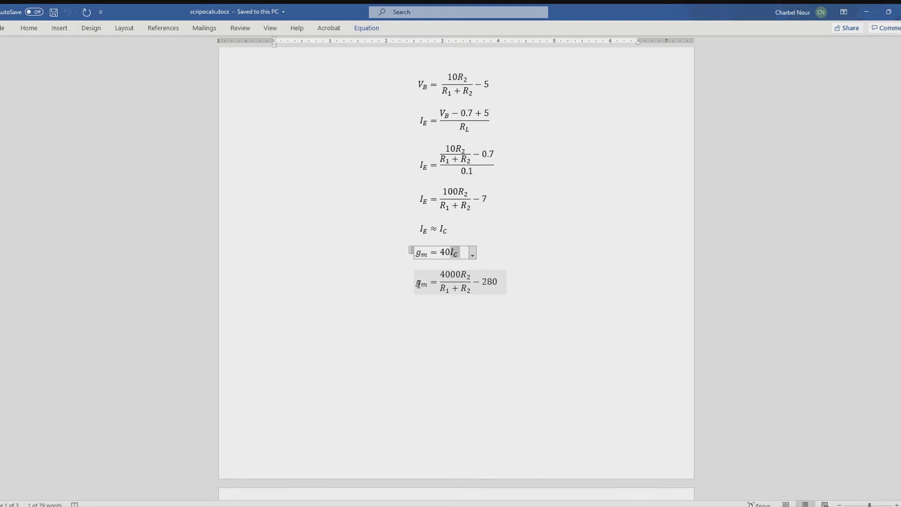
{"action": "left_click_drag", "start_coordinate": [418, 284], "coordinate": [503, 288]}
{"action": "scroll", "coordinate": [505, 361], "scroll_direction": "down", "scroll_amount": 9}
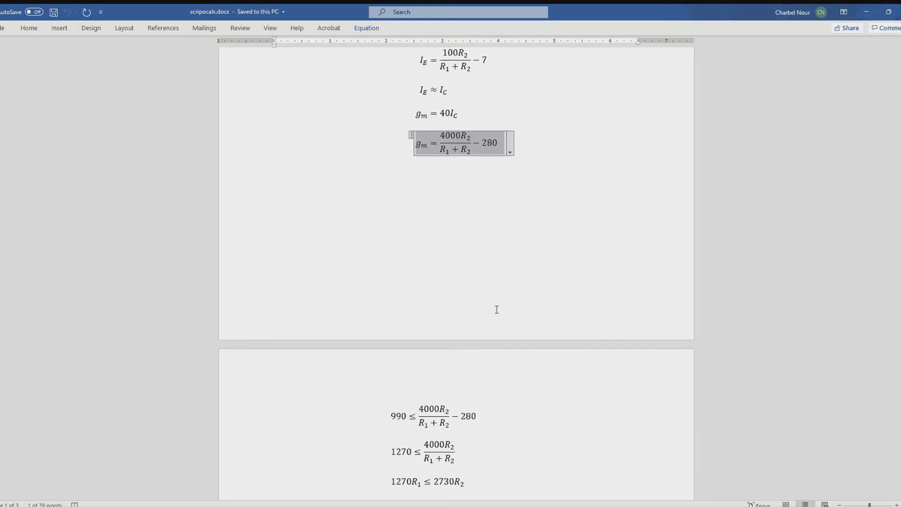
{"action": "left_click_drag", "start_coordinate": [477, 307], "coordinate": [393, 306]}
{"action": "left_click", "coordinate": [402, 305]}
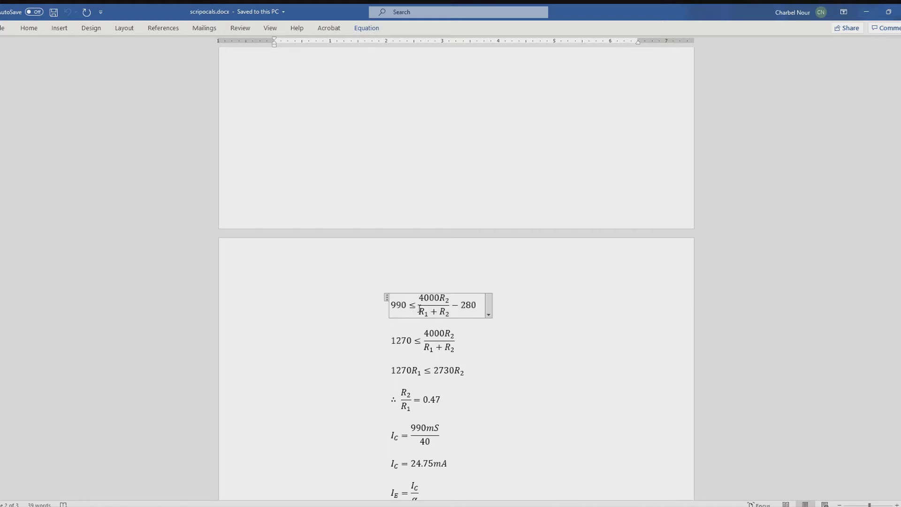
{"action": "scroll", "coordinate": [440, 304], "scroll_direction": "down", "scroll_amount": 2}
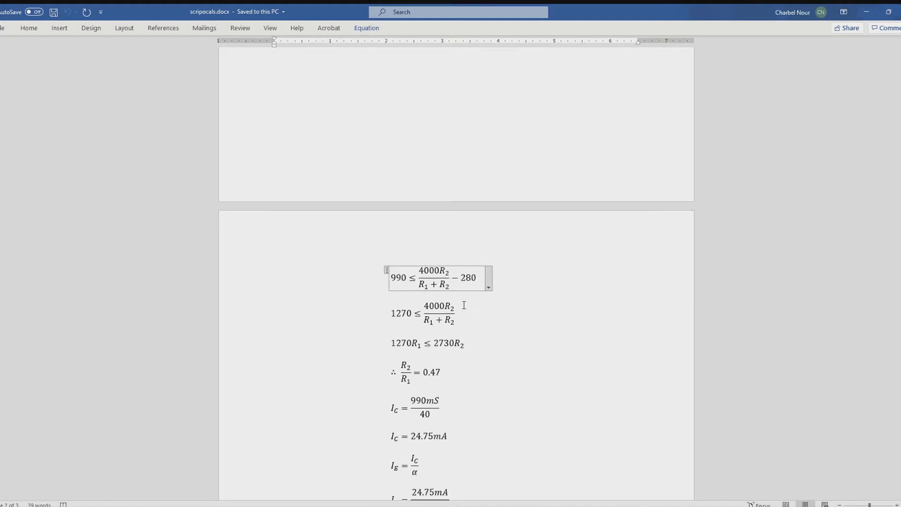
{"action": "scroll", "coordinate": [428, 305], "scroll_direction": "down", "scroll_amount": 1}
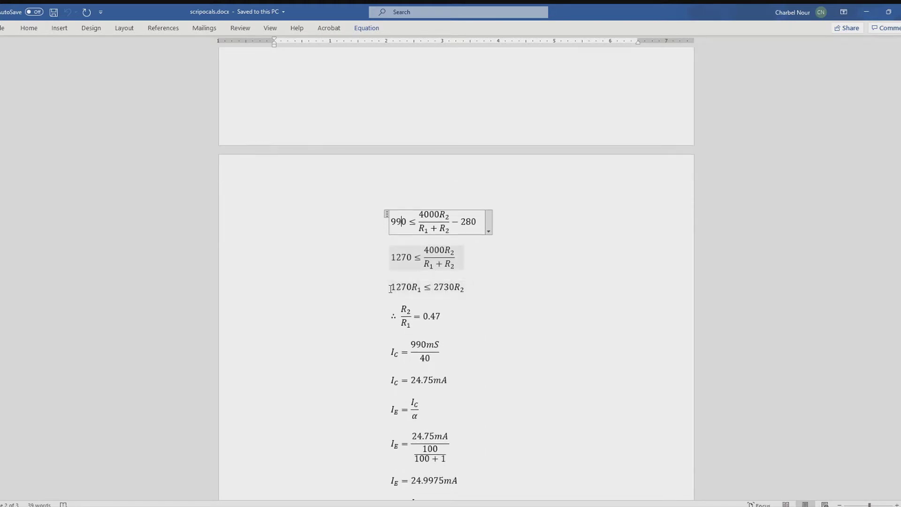
{"action": "left_click_drag", "start_coordinate": [391, 287], "coordinate": [464, 288]}
{"action": "left_click", "coordinate": [464, 287]}
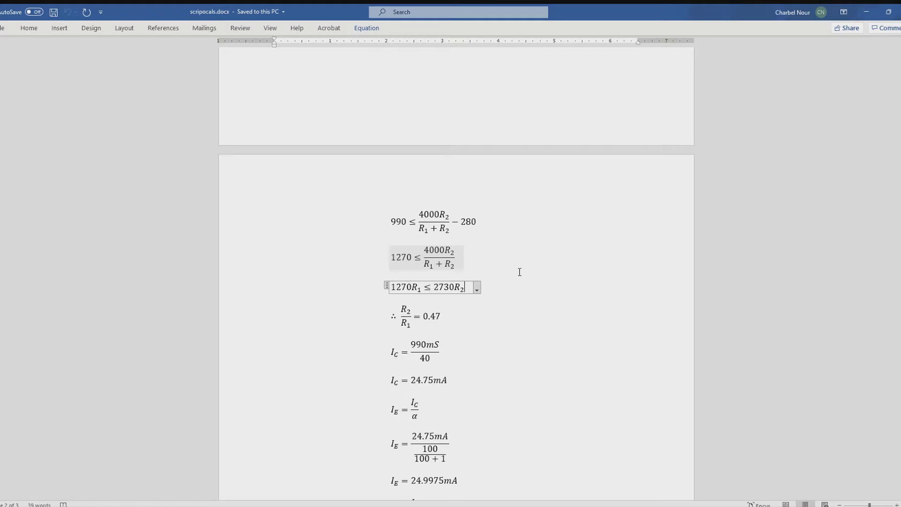
{"action": "left_click", "coordinate": [432, 287]}
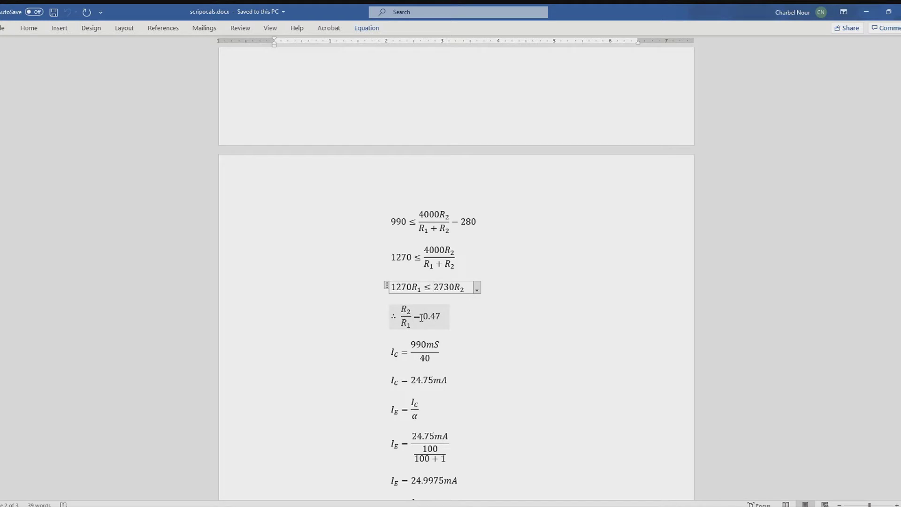
{"action": "scroll", "coordinate": [406, 314], "scroll_direction": "down", "scroll_amount": 2}
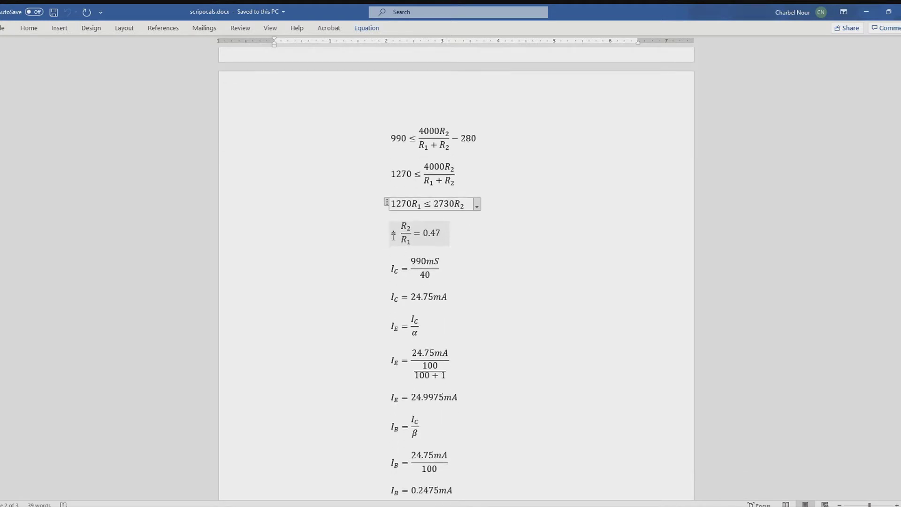
Step through the collector-current working, I_C = 990mS/40 = 24.75mA
{"action": "left_click_drag", "start_coordinate": [392, 233], "coordinate": [441, 236]}
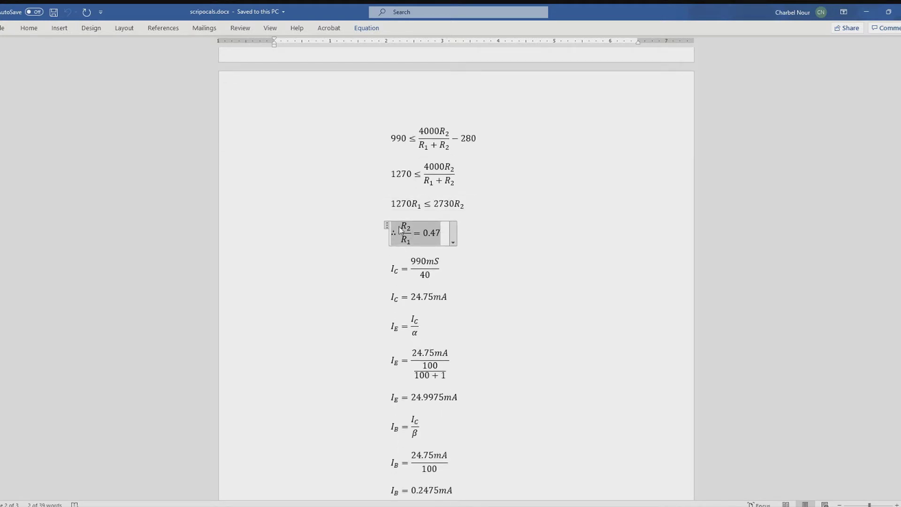
{"action": "scroll", "coordinate": [431, 236], "scroll_direction": "down", "scroll_amount": 1}
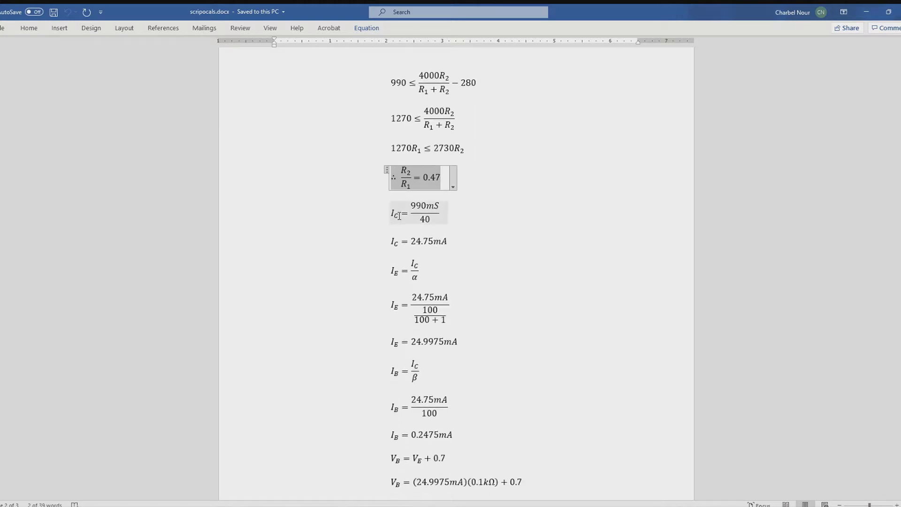
{"action": "left_click_drag", "start_coordinate": [394, 214], "coordinate": [438, 216]}
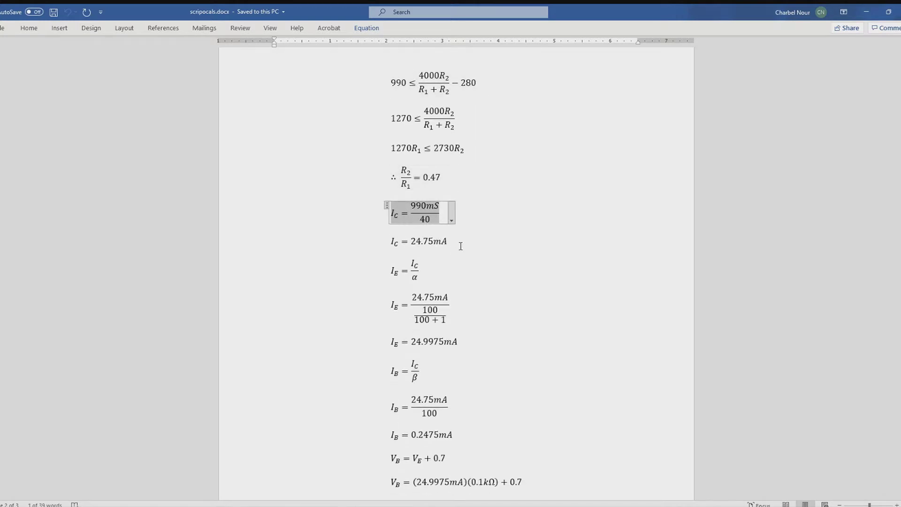
{"action": "left_click", "coordinate": [420, 205]}
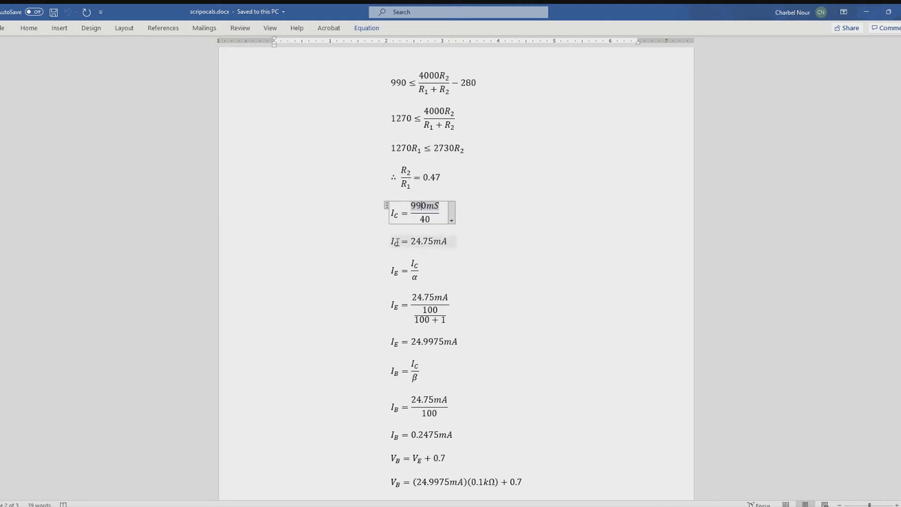
{"action": "left_click", "coordinate": [446, 241]}
Highlight the emitter and base current equations, I_E = I_C/α = 24.9975mA and I_B = I_C/β
{"action": "scroll", "coordinate": [437, 283], "scroll_direction": "down", "scroll_amount": 1}
{"action": "scroll", "coordinate": [438, 284], "scroll_direction": "down", "scroll_amount": 1}
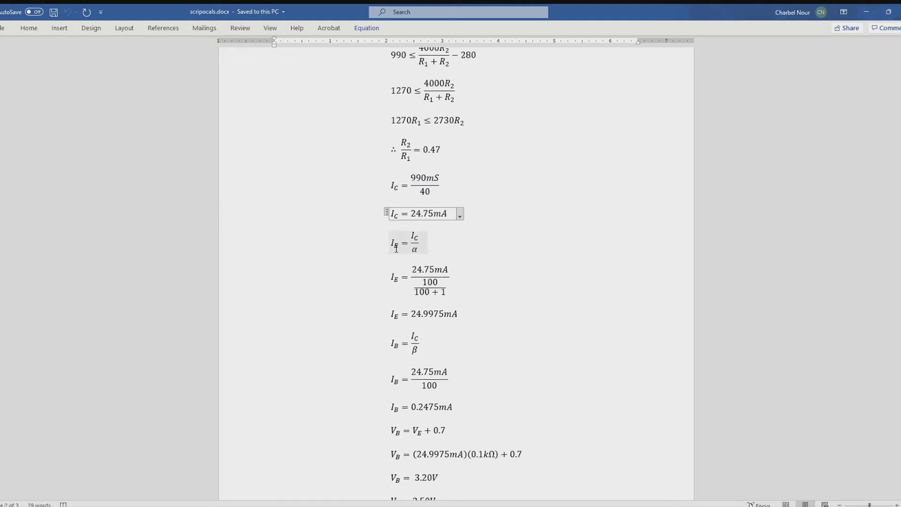
{"action": "triple_click", "coordinate": [393, 244]}
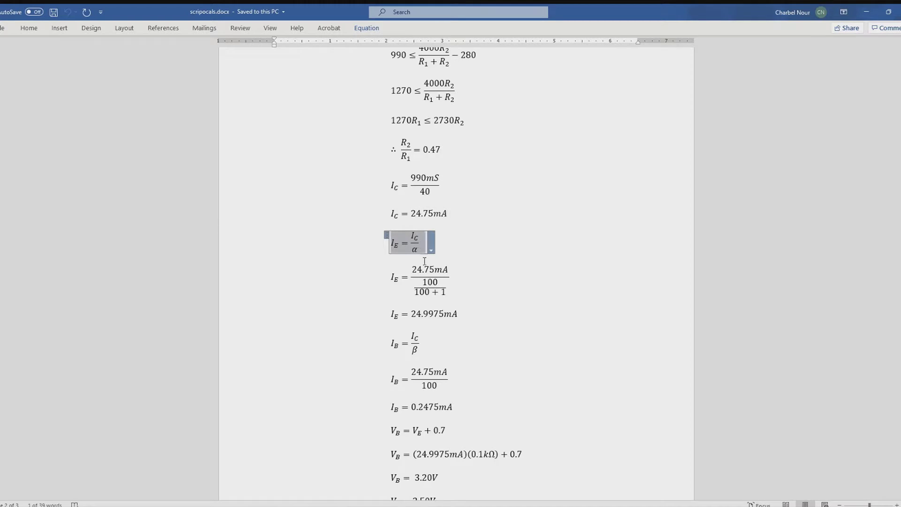
{"action": "scroll", "coordinate": [398, 256], "scroll_direction": "down", "scroll_amount": 4}
{"action": "left_click_drag", "start_coordinate": [391, 260], "coordinate": [455, 259]}
{"action": "scroll", "coordinate": [450, 268], "scroll_direction": "down", "scroll_amount": 2}
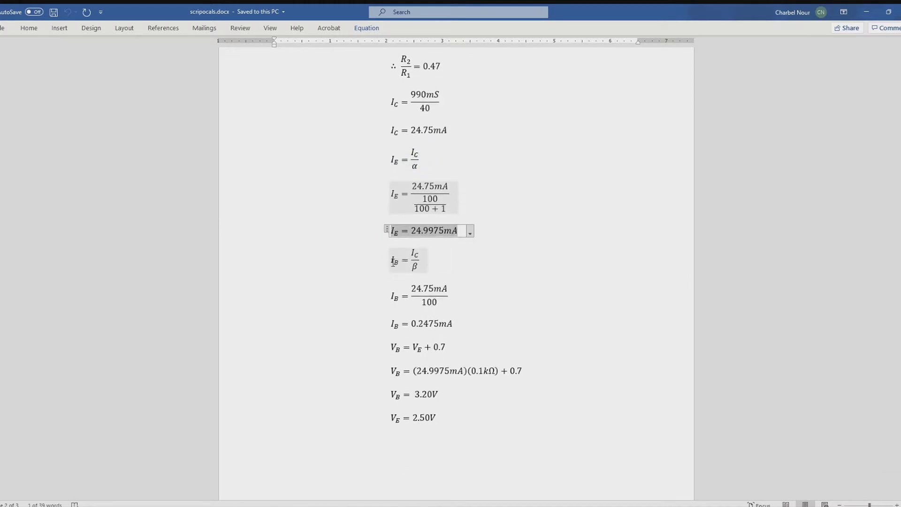
{"action": "left_click_drag", "start_coordinate": [393, 262], "coordinate": [422, 261]}
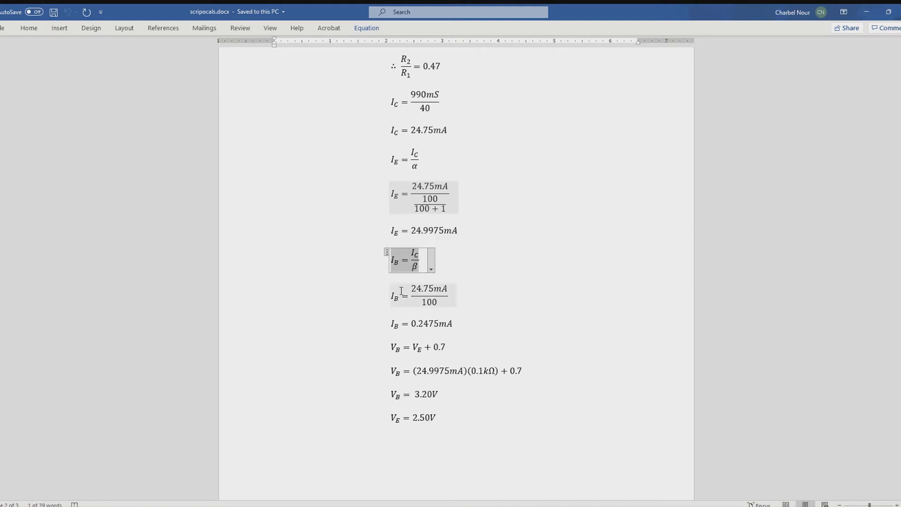
{"action": "left_click_drag", "start_coordinate": [391, 323], "coordinate": [457, 324]}
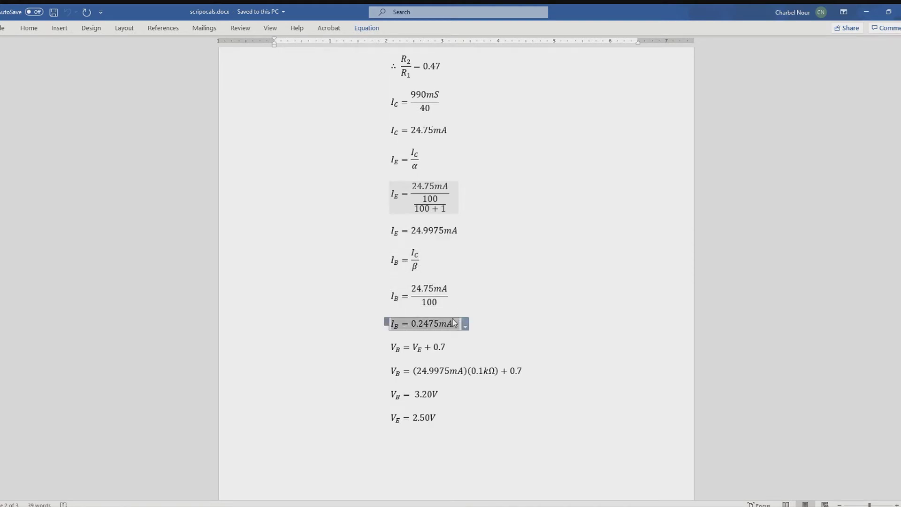
Scroll to the Finding R's section and highlight R2 in the R2/R1 = 0.47 ratio
{"action": "scroll", "coordinate": [433, 328], "scroll_direction": "down", "scroll_amount": 2}
{"action": "scroll", "coordinate": [432, 328], "scroll_direction": "down", "scroll_amount": 2}
{"action": "left_click_drag", "start_coordinate": [392, 264], "coordinate": [517, 288]}
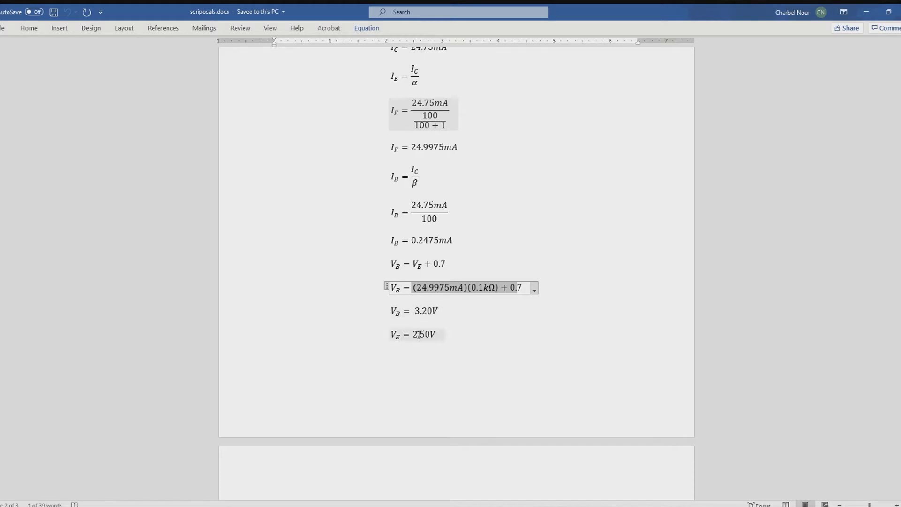
{"action": "scroll", "coordinate": [425, 333], "scroll_direction": "down", "scroll_amount": 8}
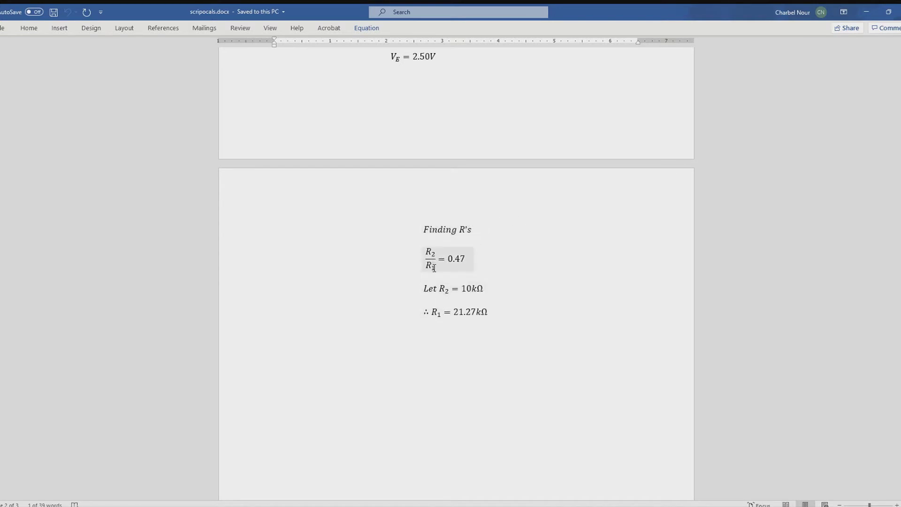
{"action": "left_click", "coordinate": [434, 268]}
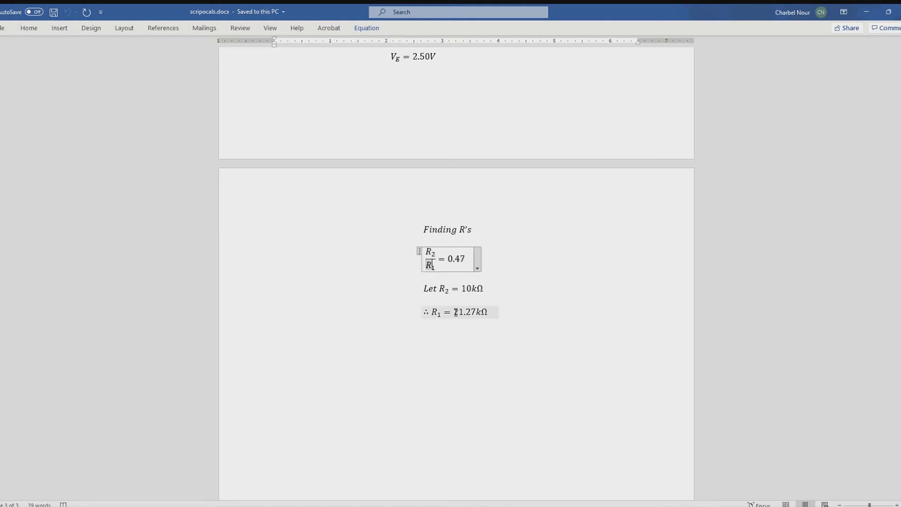
{"action": "left_click_drag", "start_coordinate": [432, 266], "coordinate": [431, 252]}
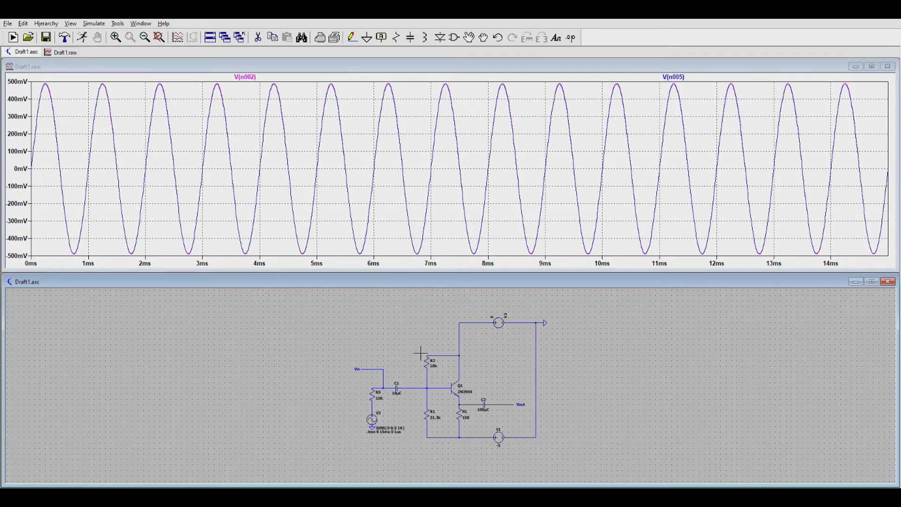
Fit the schematic in view and rerun the 15 ms .tran simulation with its existing settings
{"action": "key", "text": "space"}
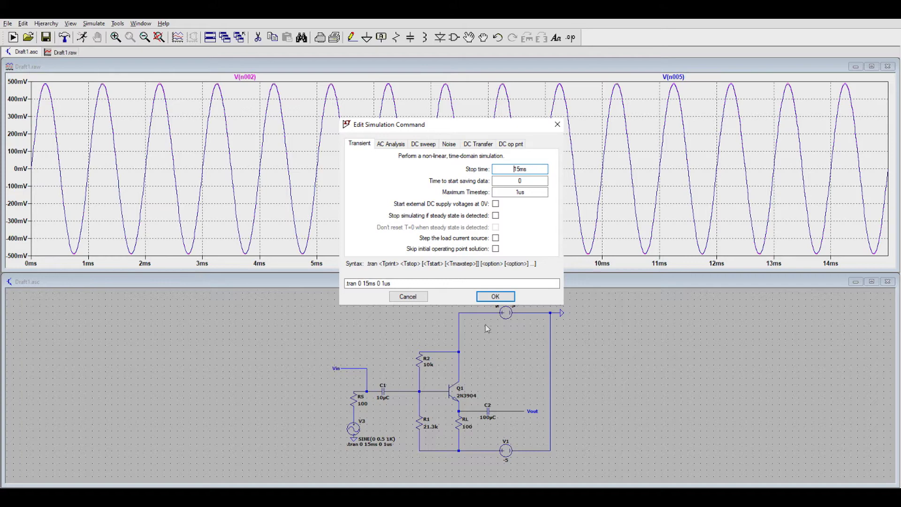
{"action": "left_click", "coordinate": [495, 296]}
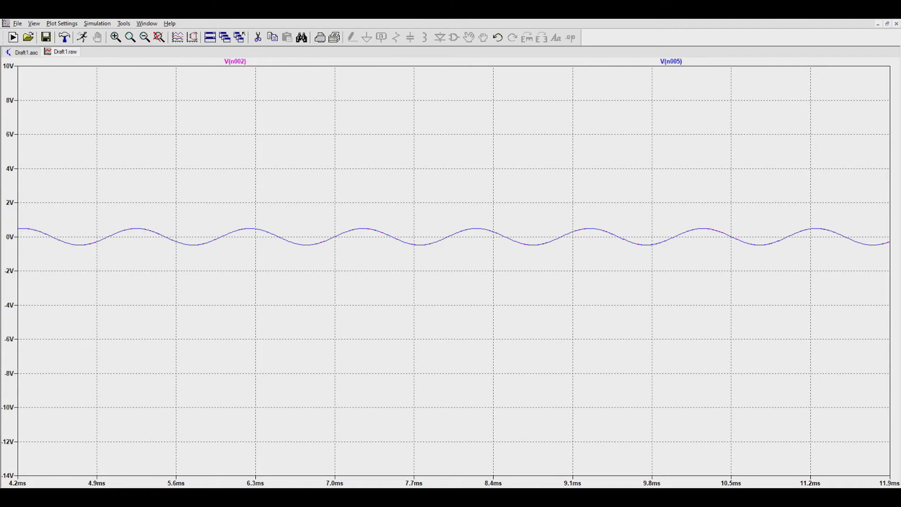
Zoom repeatedly into the 6.25 ms peak, reading input ≈490.5 mV and output ≈485.3 mV
{"action": "left_click", "coordinate": [116, 37]}
{"action": "left_click_drag", "start_coordinate": [234, 215], "coordinate": [270, 233]}
{"action": "left_click_drag", "start_coordinate": [440, 299], "coordinate": [535, 336]}
{"action": "left_click_drag", "start_coordinate": [355, 140], "coordinate": [527, 229]}
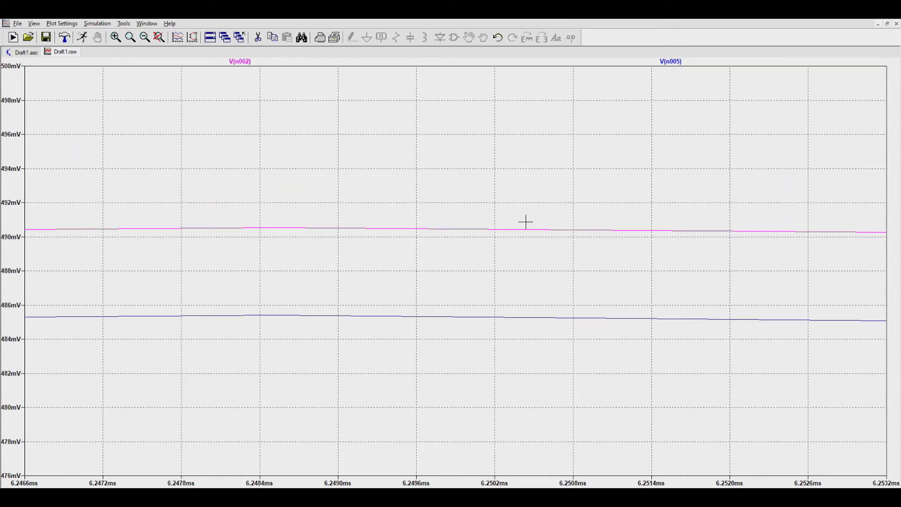
{"action": "left_click_drag", "start_coordinate": [115, 209], "coordinate": [349, 359]}
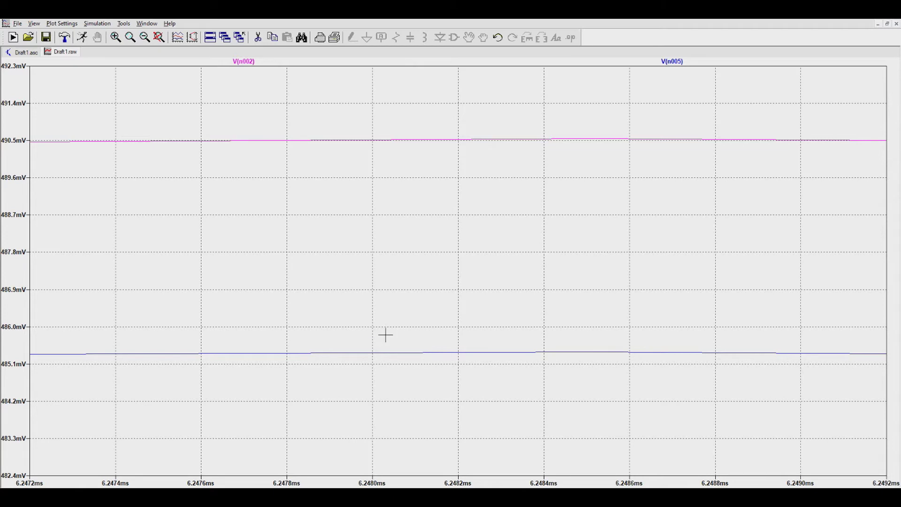
{"action": "left_click_drag", "start_coordinate": [346, 317], "coordinate": [713, 391]}
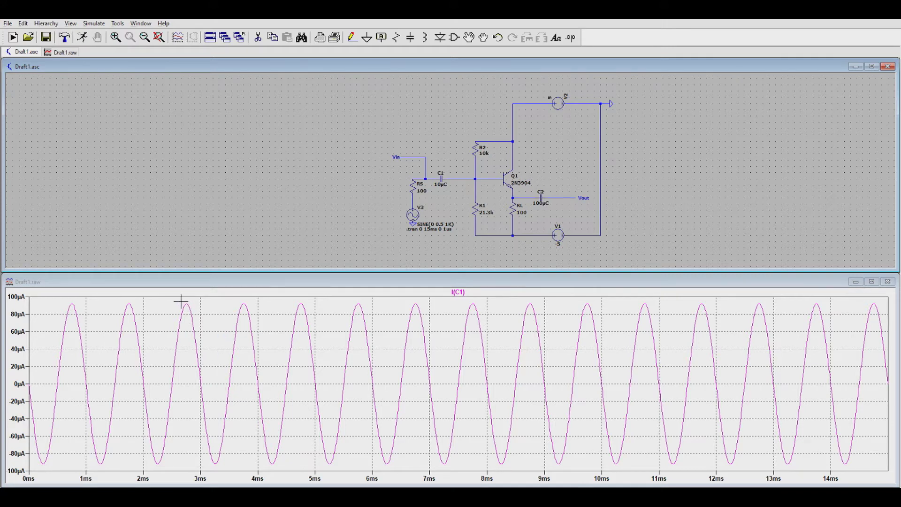
Zoom twice into the third I(C1) peak near 2.75 ms to read about 92 µA
{"action": "left_click_drag", "start_coordinate": [179, 300], "coordinate": [207, 314]}
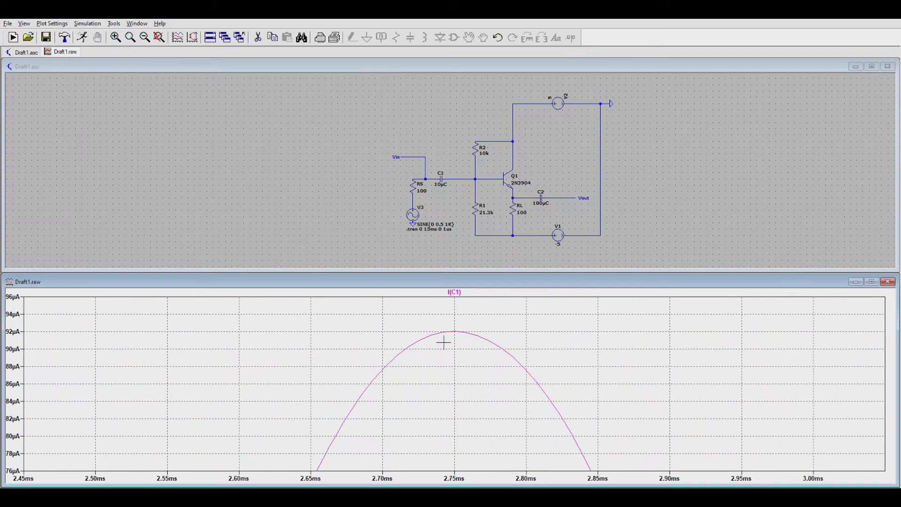
{"action": "left_click_drag", "start_coordinate": [420, 323], "coordinate": [481, 351]}
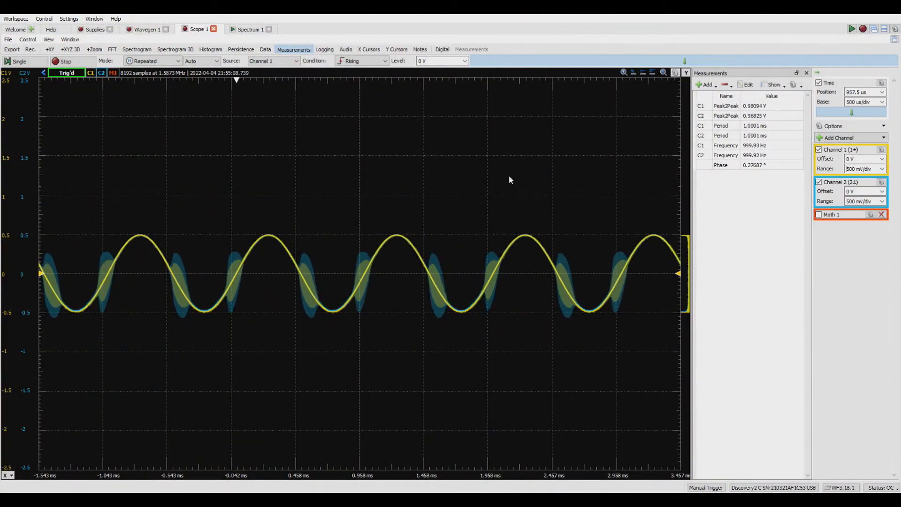
Review the supply and sine generator settings, then bring Channel 2's trace to the front
{"action": "left_click", "coordinate": [95, 31]}
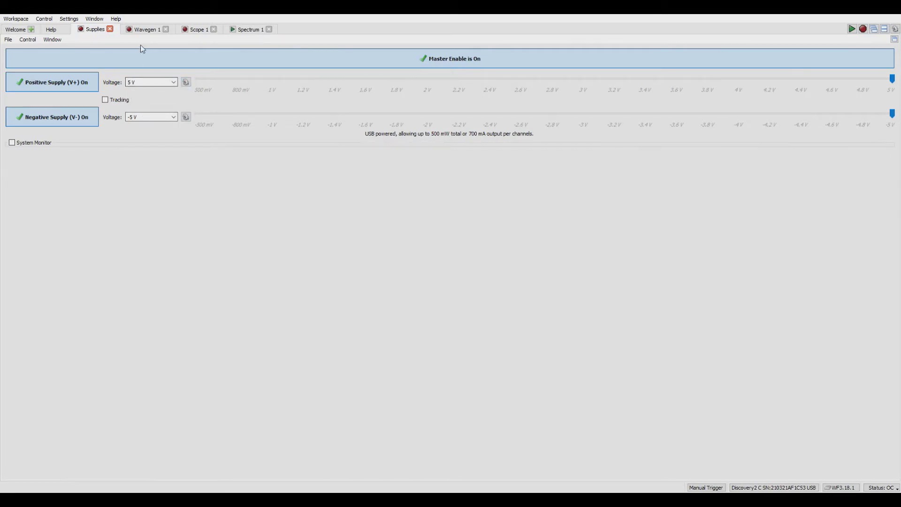
{"action": "left_click", "coordinate": [145, 30]}
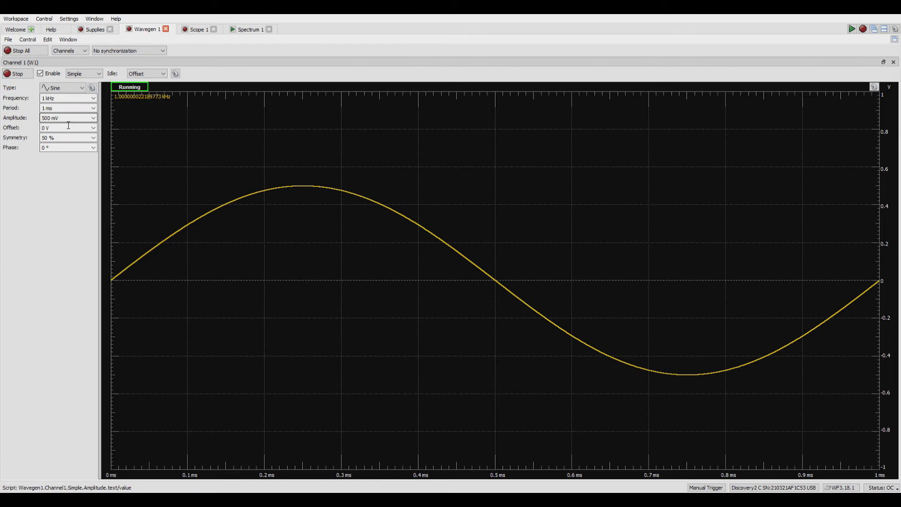
{"action": "left_click", "coordinate": [197, 30]}
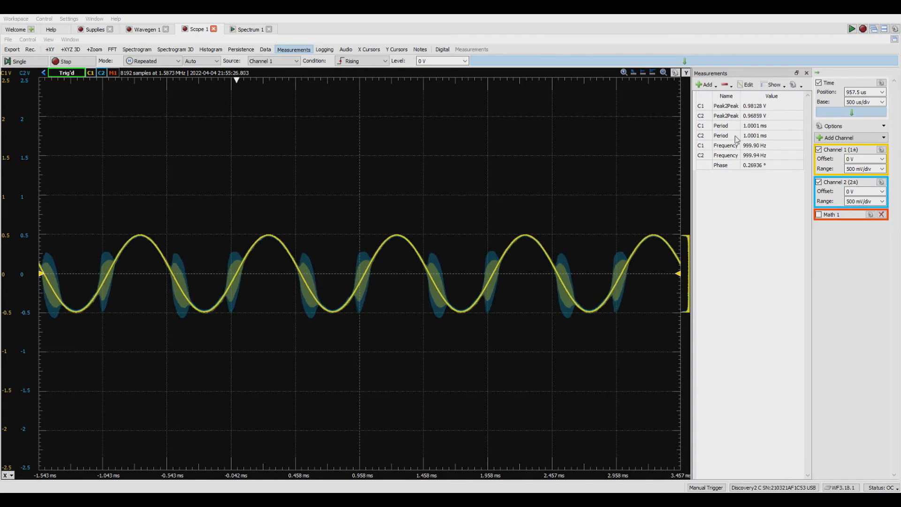
{"action": "left_click", "coordinate": [26, 178]}
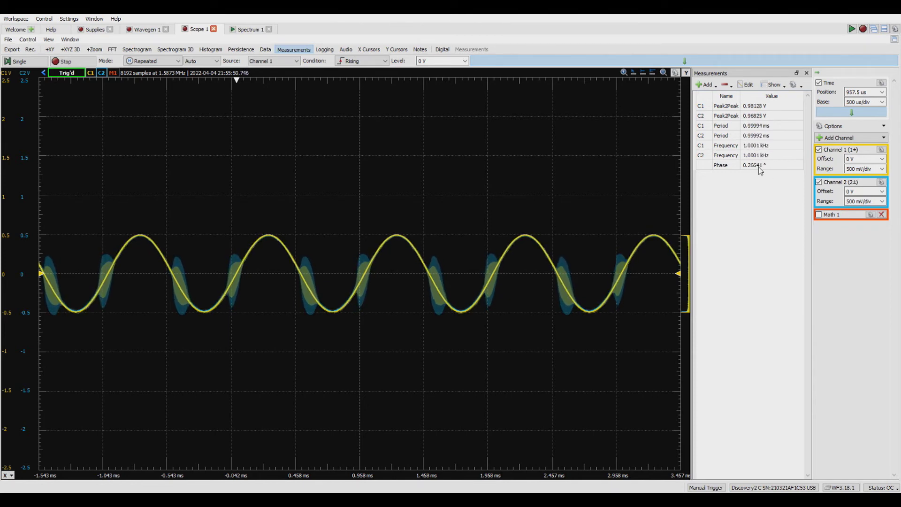
Enable the Math 1 C2 / C1 trace and set its range to 200 mV/div
{"action": "left_click", "coordinate": [819, 215]}
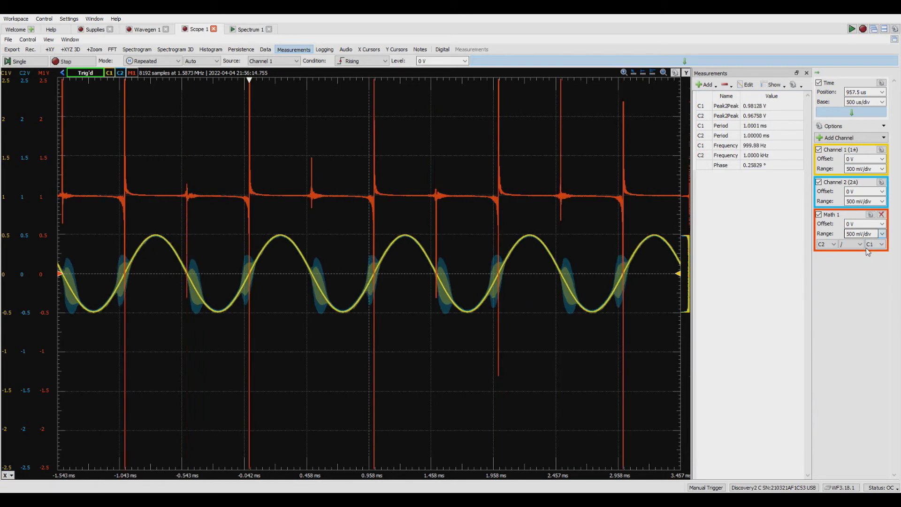
{"action": "key", "text": "Return"}
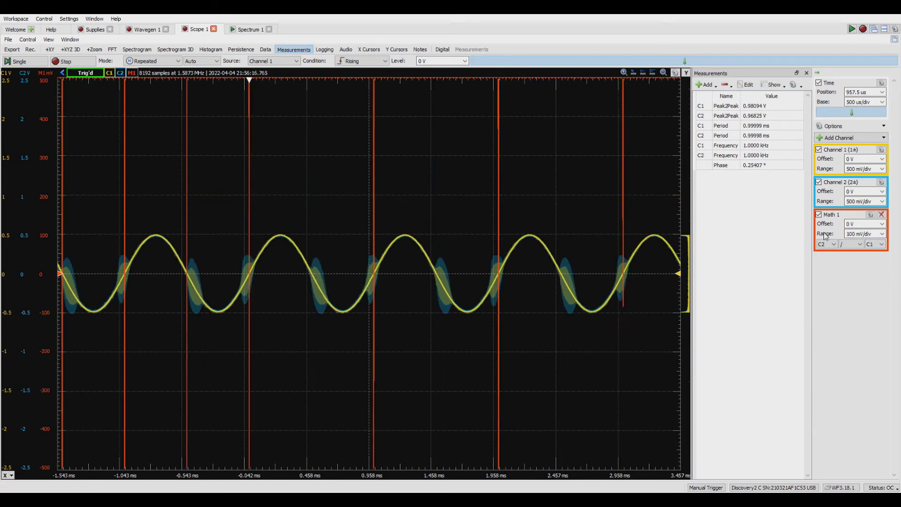
{"action": "key", "text": "Up"}
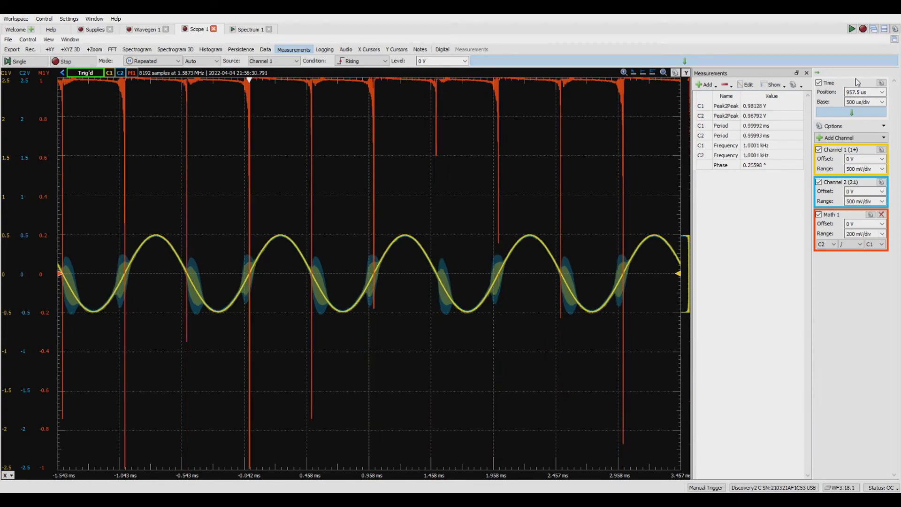
{"action": "left_click", "coordinate": [247, 29]}
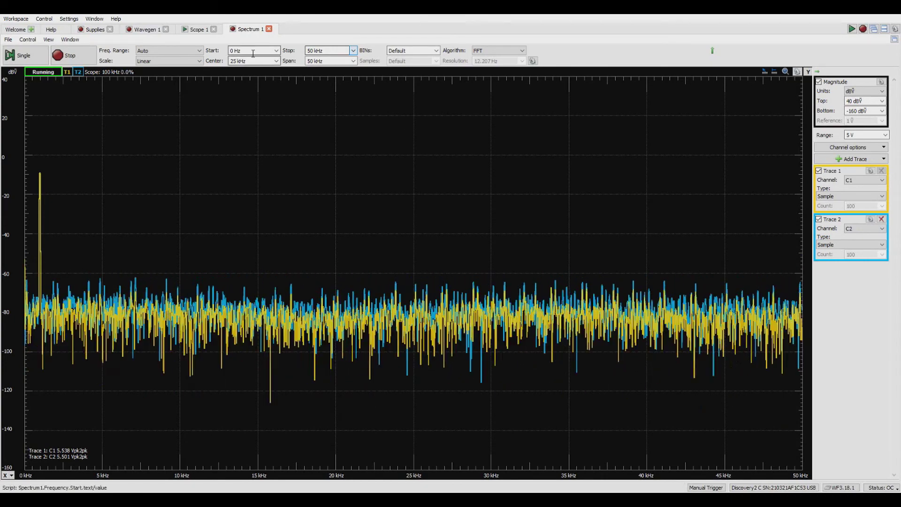
Inspect the FFT of both channels, showing a single peak near 1 kHz
{"action": "left_click", "coordinate": [144, 29]}
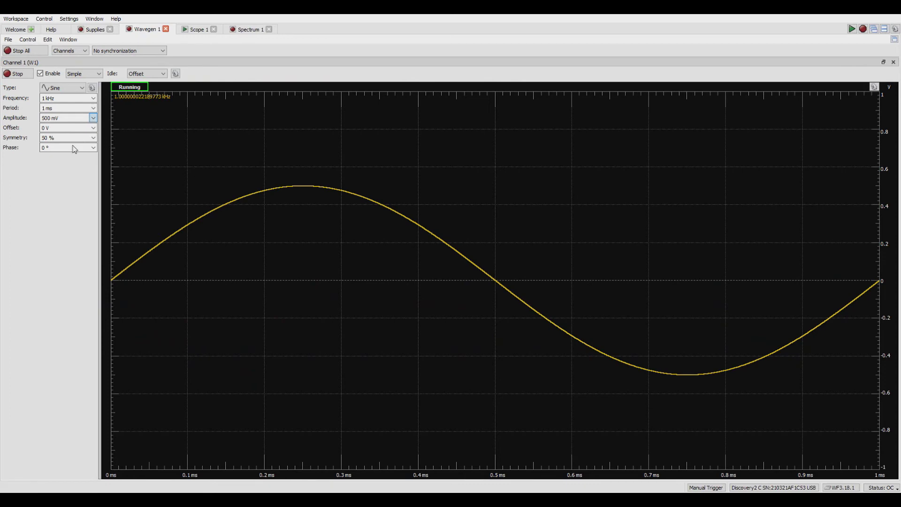
Raise the sine amplitude to 1 V and then 2 V, checking the spectrum each time
{"action": "left_click", "coordinate": [66, 129]}
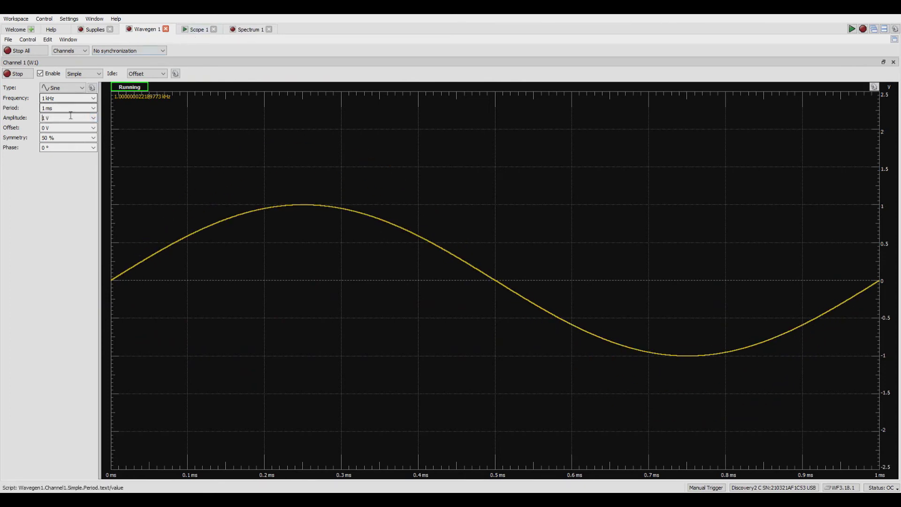
{"action": "left_click", "coordinate": [249, 29]}
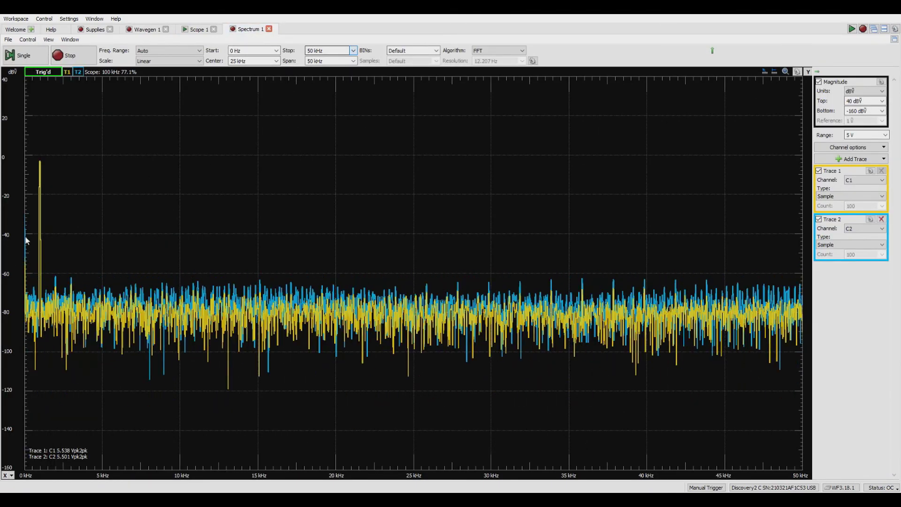
{"action": "left_click", "coordinate": [145, 29]}
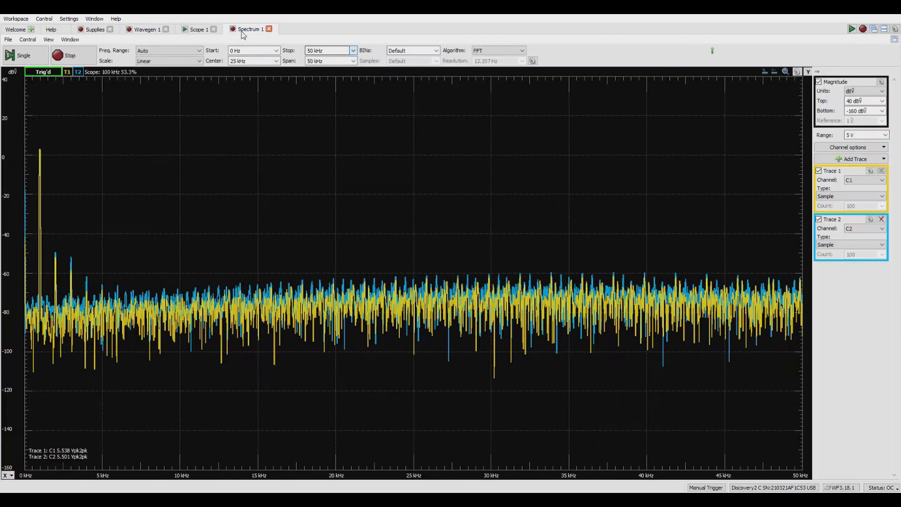
{"action": "left_click", "coordinate": [248, 30]}
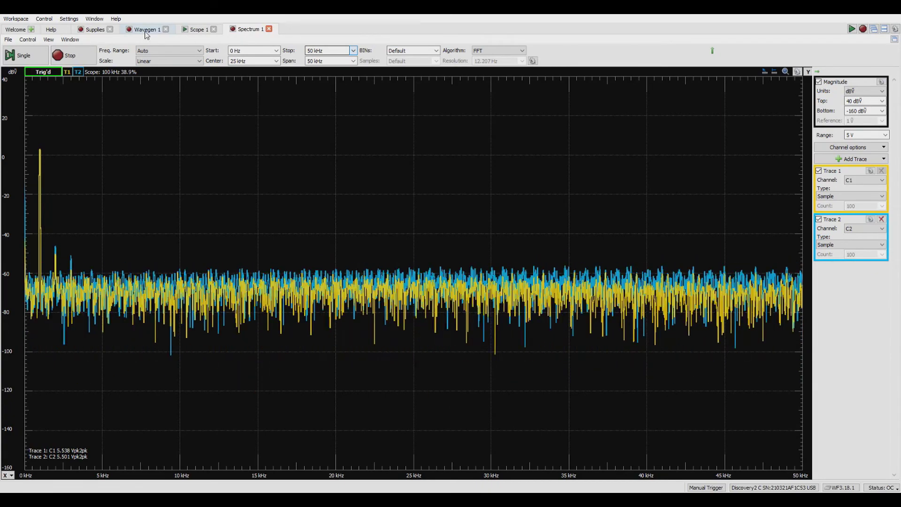
Lower the amplitude through 1 V back to 500 mV, checking the spectrum, then return to Scope 1
{"action": "left_click", "coordinate": [146, 31]}
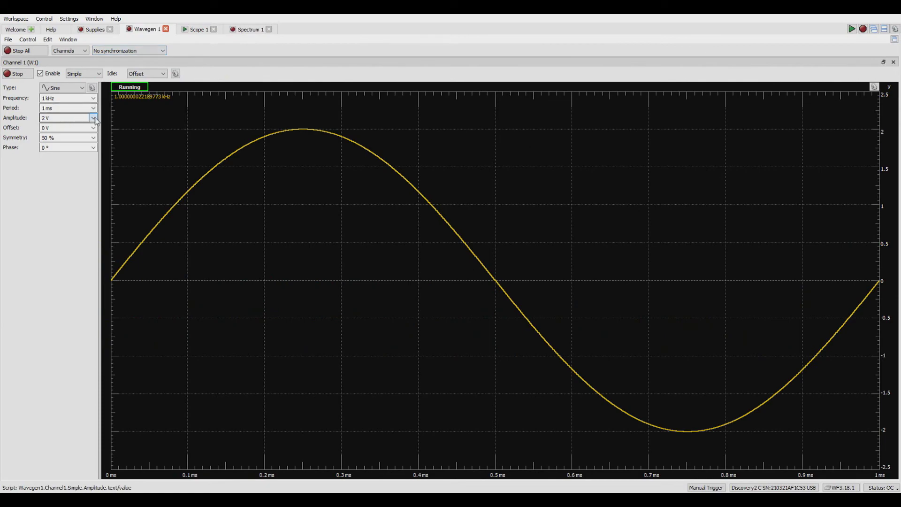
{"action": "key", "text": "Down"}
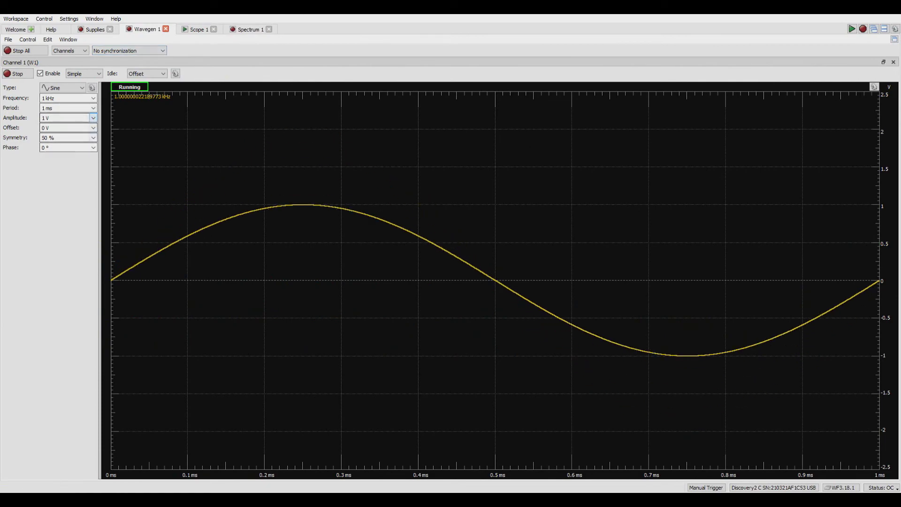
{"action": "left_click", "coordinate": [246, 29]}
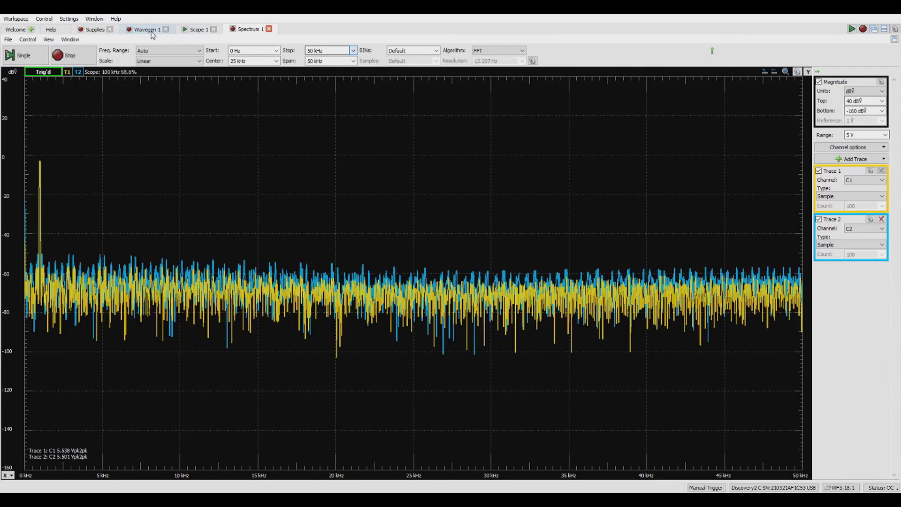
{"action": "left_click", "coordinate": [150, 29]}
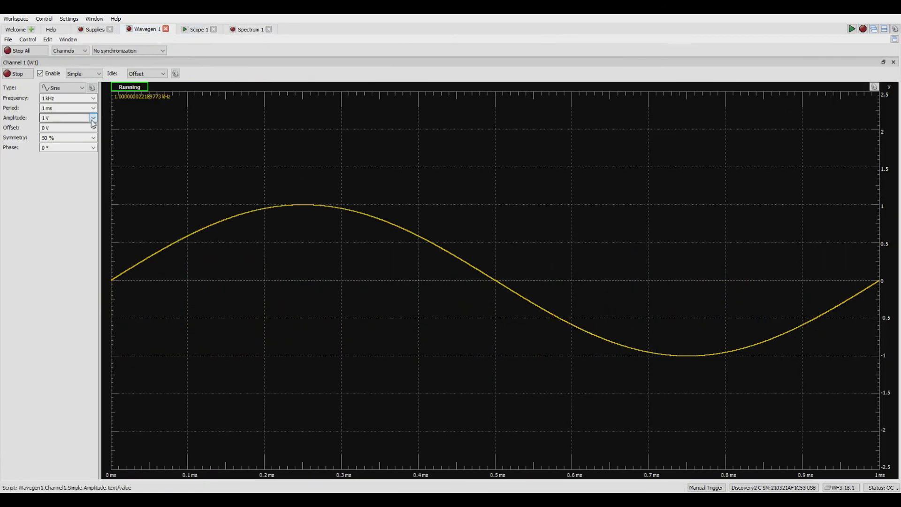
{"action": "left_click", "coordinate": [246, 29]}
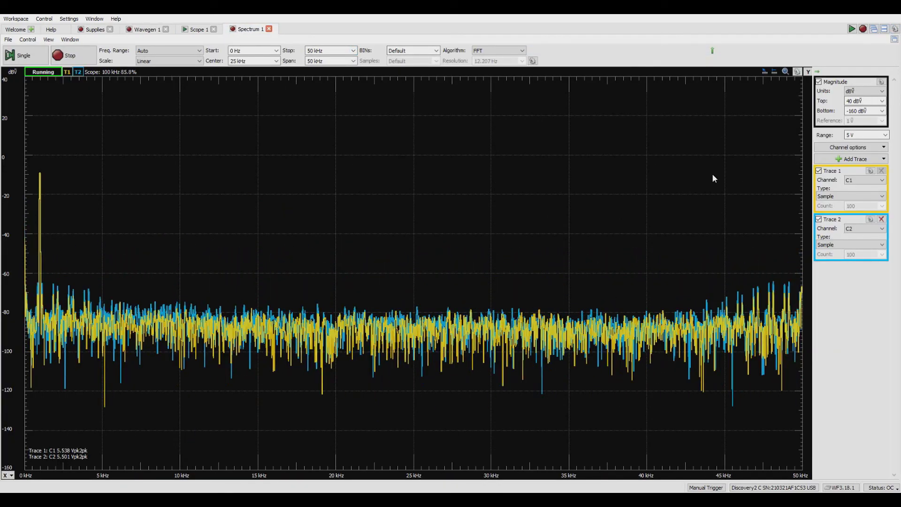
{"action": "left_click", "coordinate": [197, 29]}
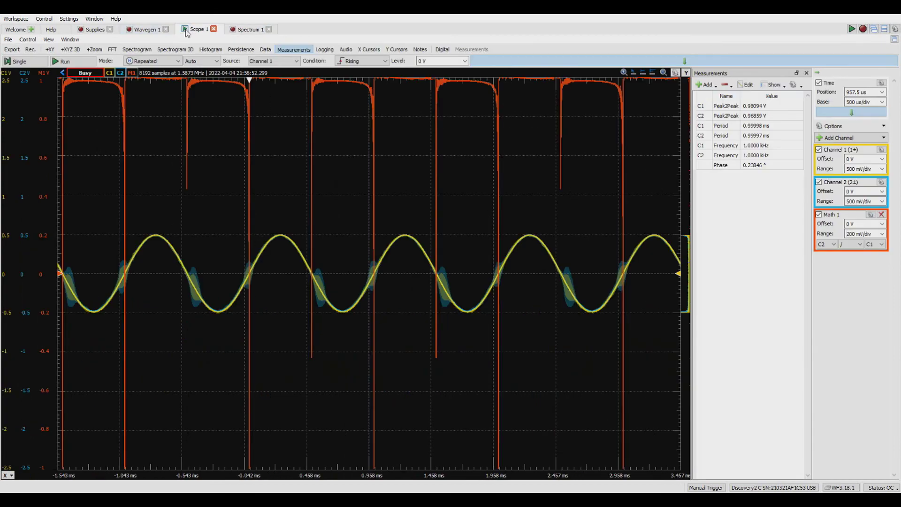
Shift the C2/C1 trace to -400 mV offset and add an M1 Average measurement (0.97196 V)
{"action": "mouse_move", "coordinate": [42, 120]}
{"action": "left_mouse_down"}
{"action": "mouse_move", "coordinate": [54, 166]}
{"action": "mouse_move", "coordinate": [45, 203]}
{"action": "left_mouse_up"}
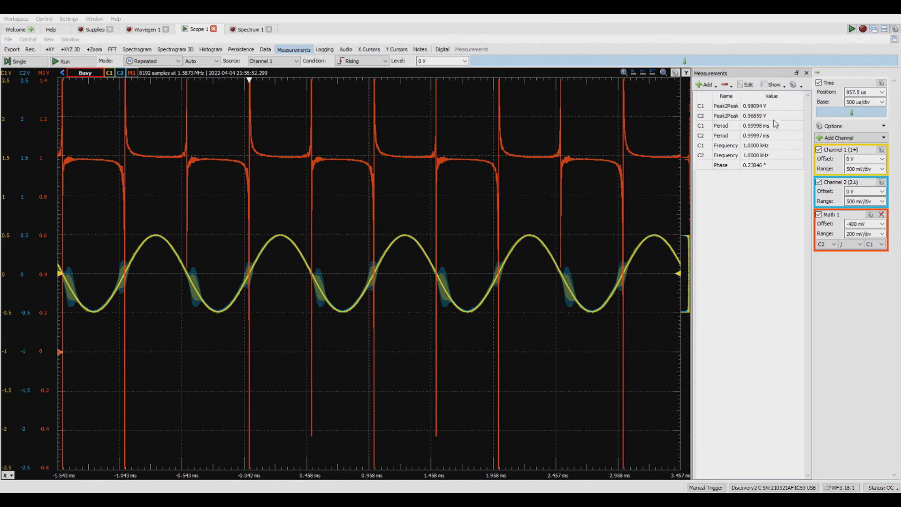
{"action": "left_click", "coordinate": [796, 201]}
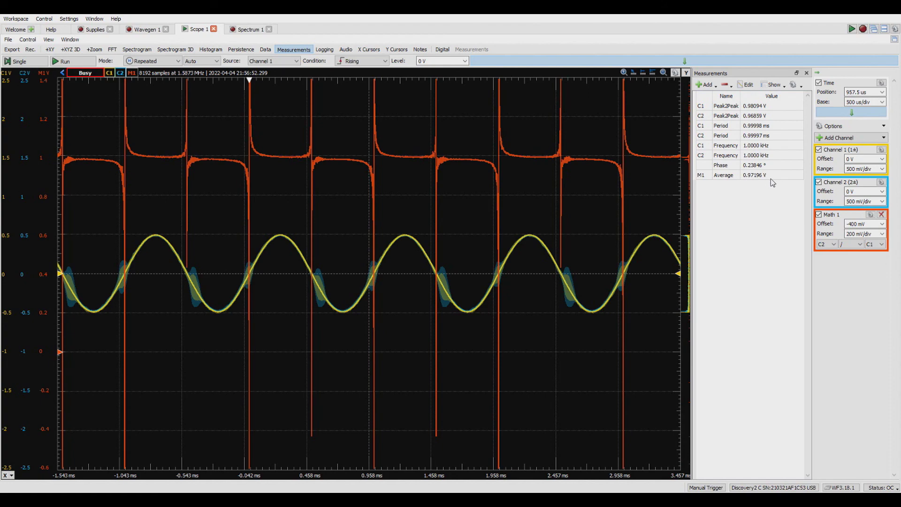
Check the Wavegen 1 sine at 500 mV, then return to the Spectrum 1 FFTs of both channels
{"action": "left_click", "coordinate": [245, 30]}
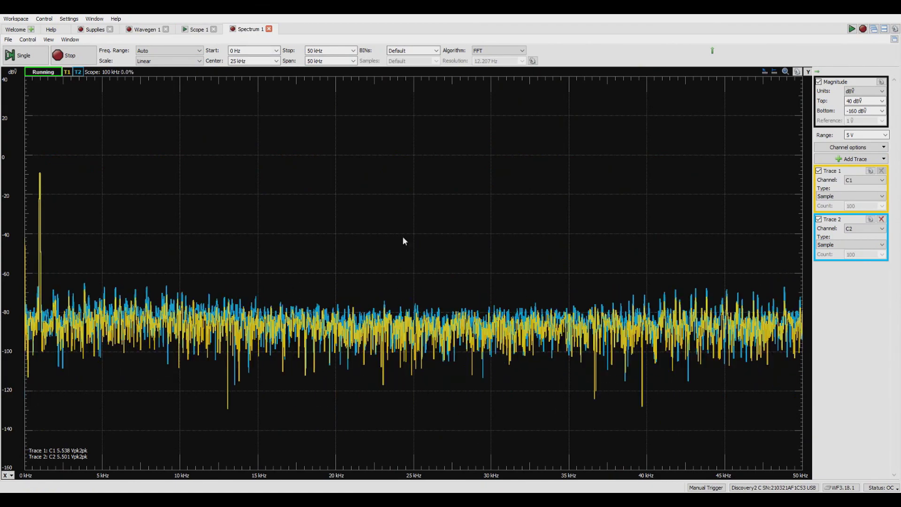
{"action": "left_click", "coordinate": [145, 30]}
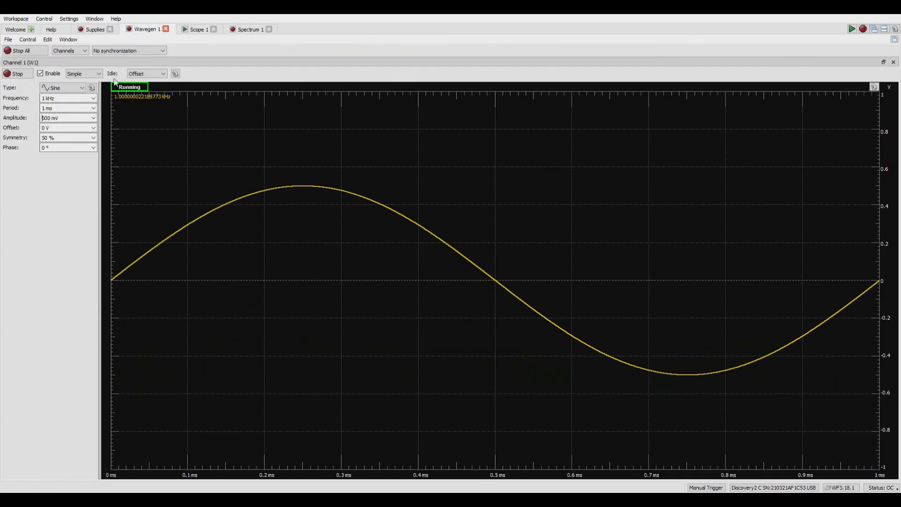
{"action": "left_click", "coordinate": [248, 30]}
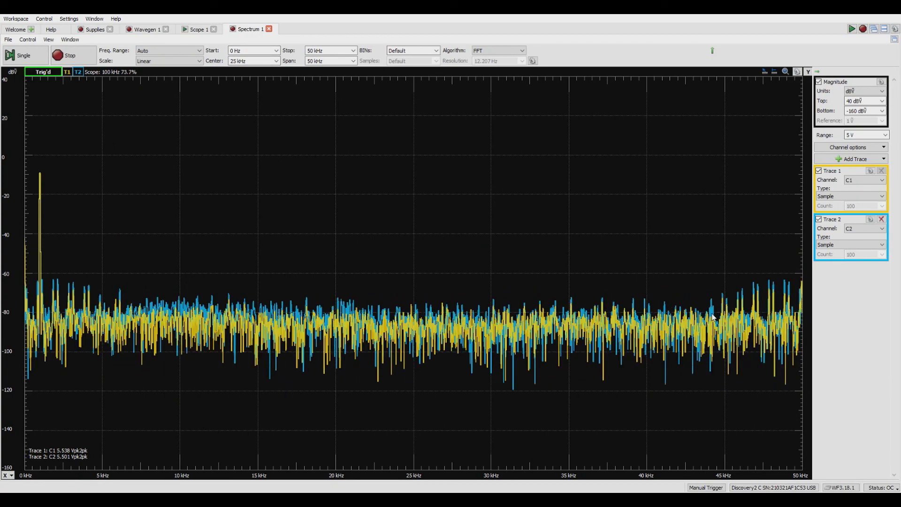